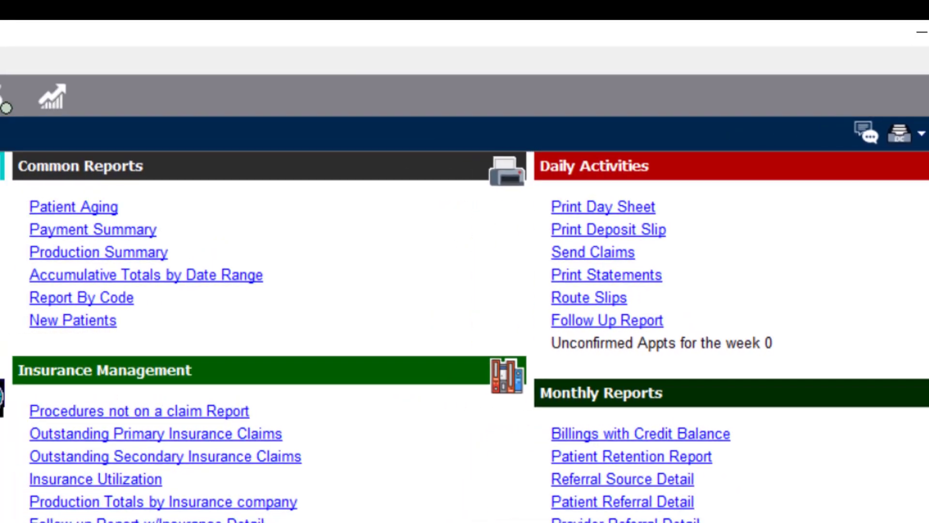
Open the security setup from the practice information settings.
click(927, 133)
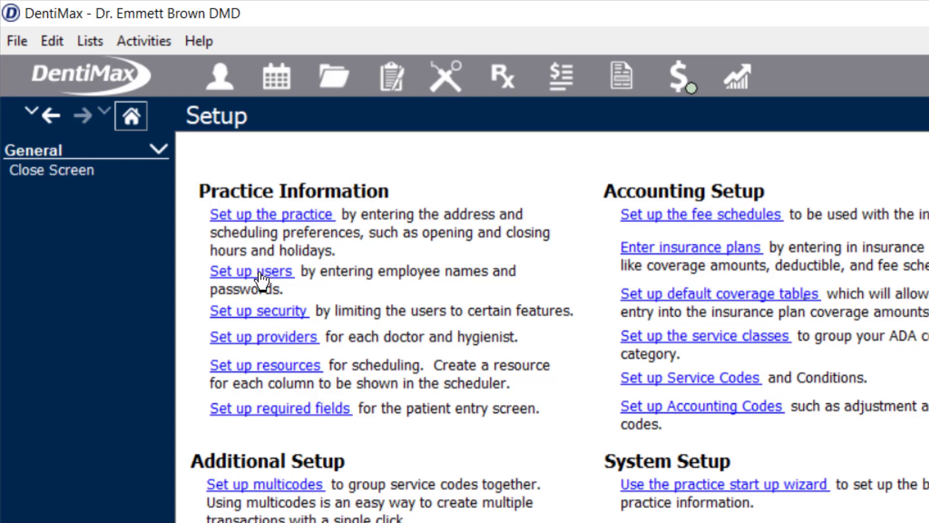
click(280, 314)
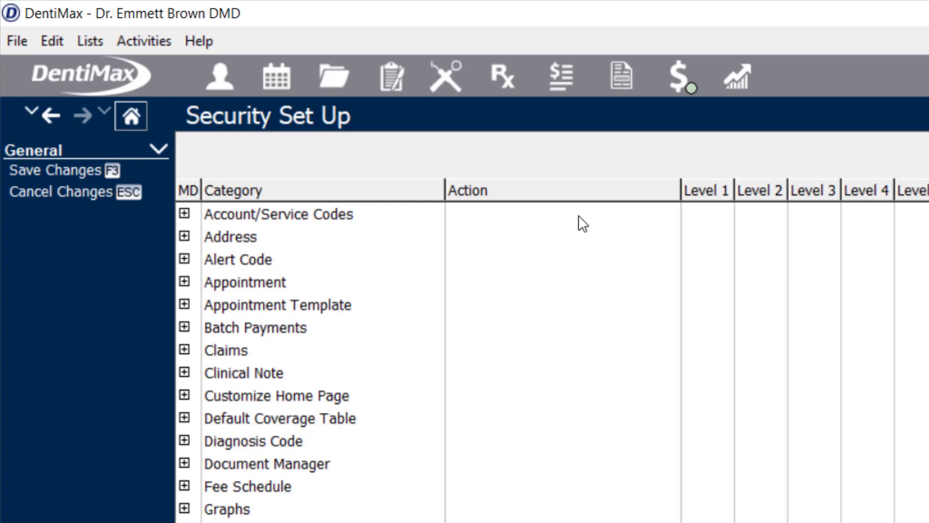
click(630, 191)
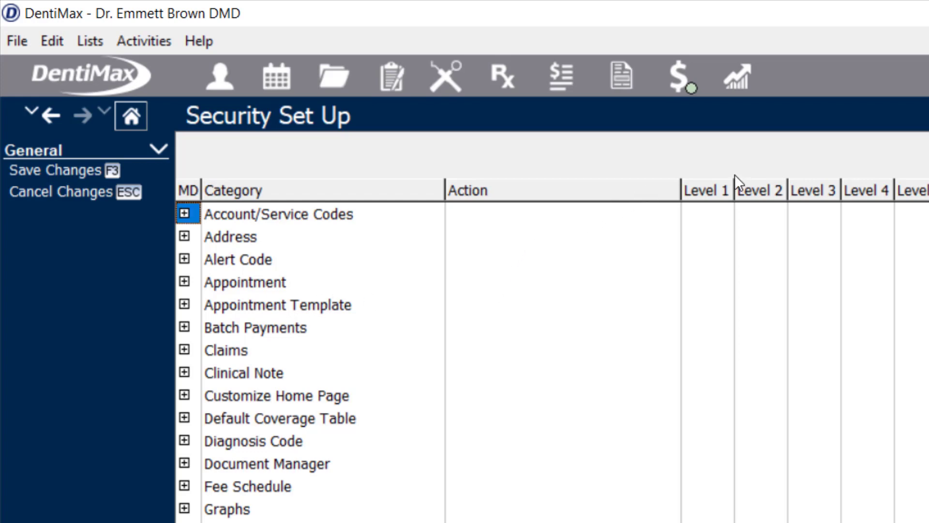
Rename security Level 1 to Owner and Level 2 to Admin.
right_click(704, 191)
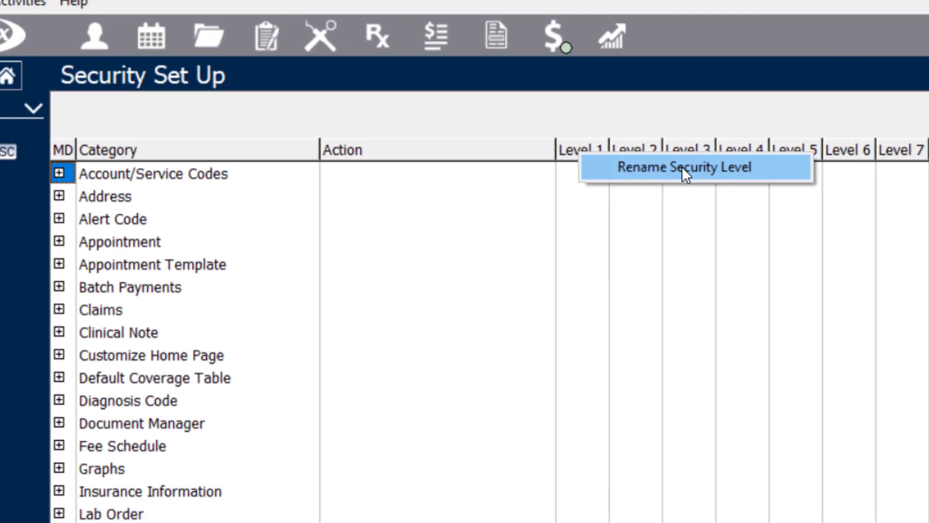
click(685, 170)
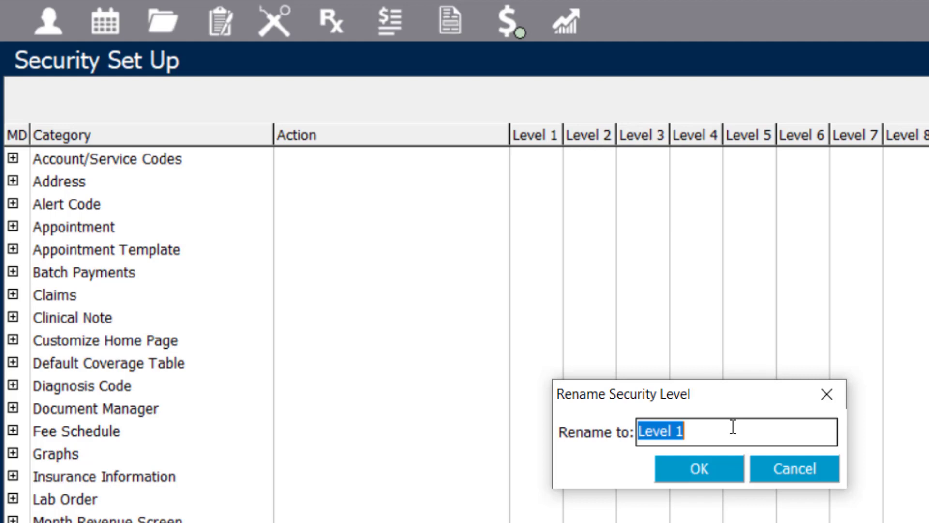
text(Owner)
key(Return)
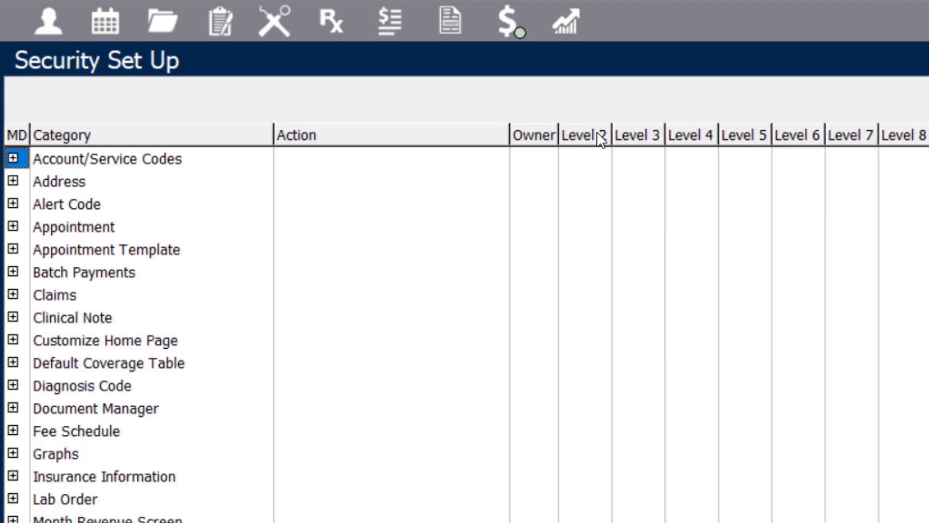
right_click(597, 134)
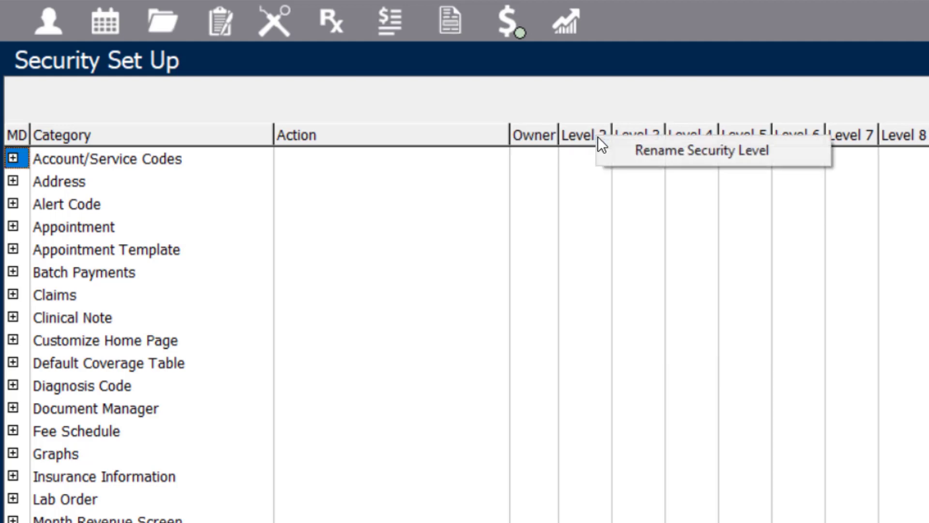
click(706, 153)
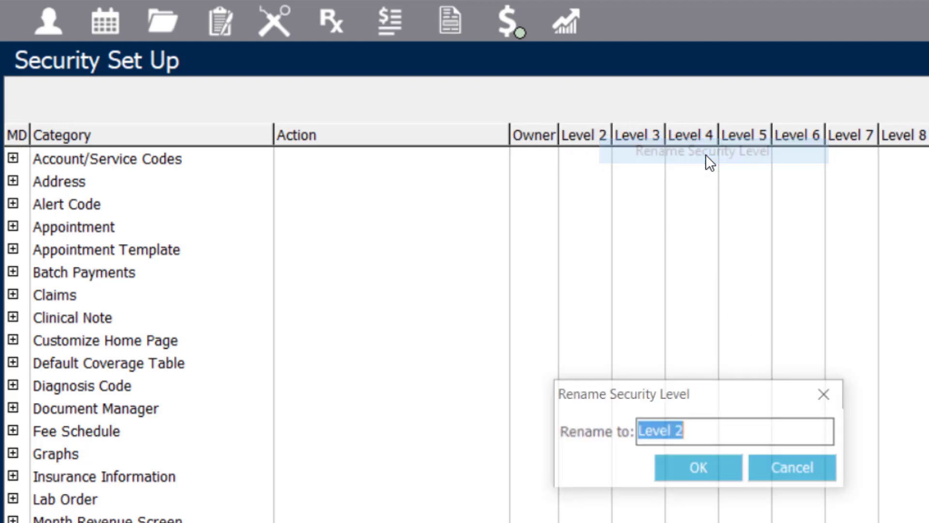
text(Admin)
key(Return)
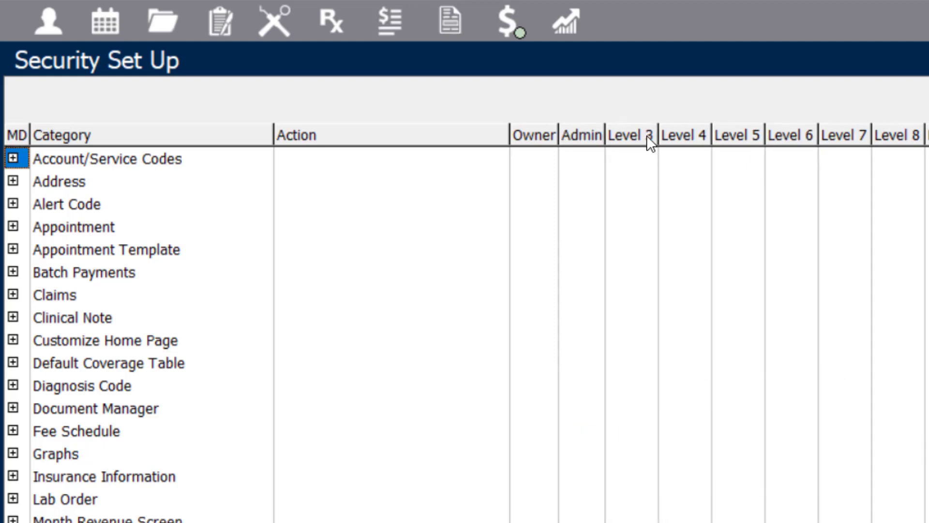
Rename security Level 3 to Front Office and Level 4 to Assistants.
right_click(646, 135)
click(700, 148)
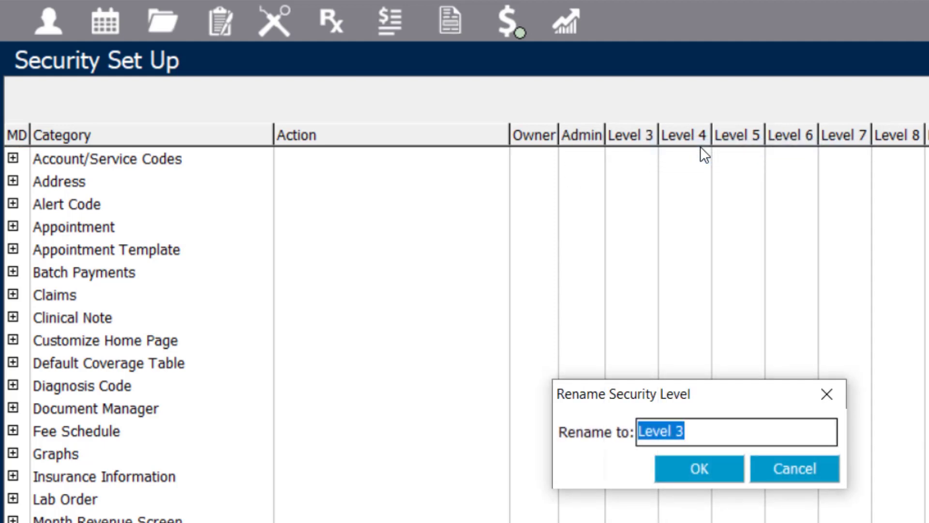
text(Front Office)
key(Return)
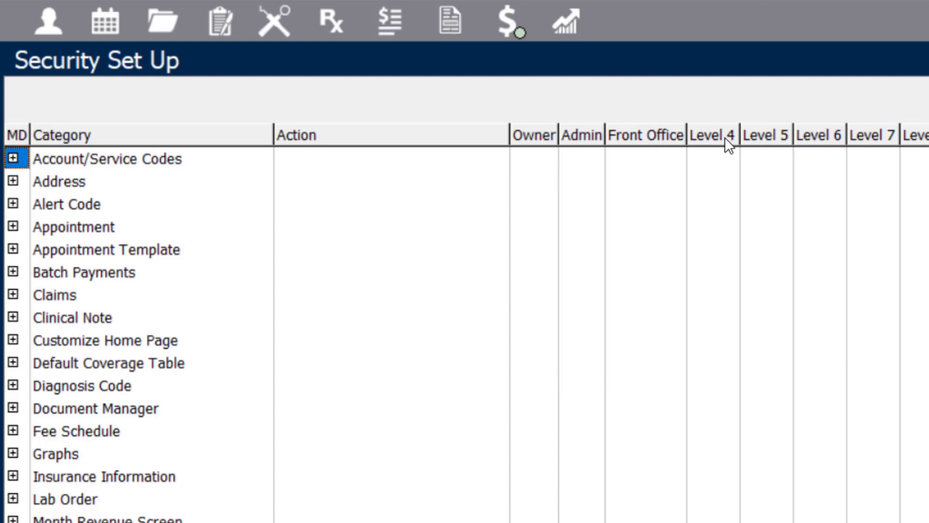
right_click(725, 137)
click(785, 154)
text(Assistants)
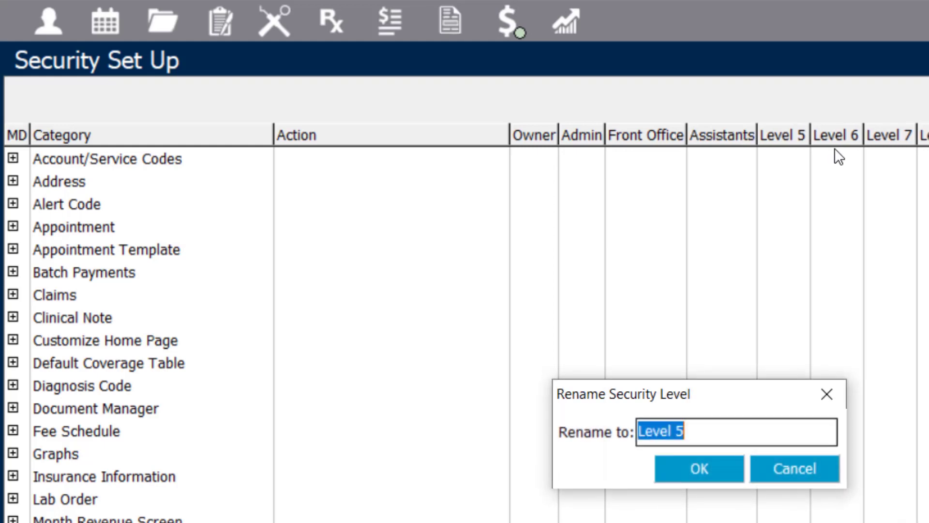
Rename security Level 5 to Hygiene and Level 6 to Temp.
text(Hygiene)
key(Return)
right_click(840, 136)
click(901, 154)
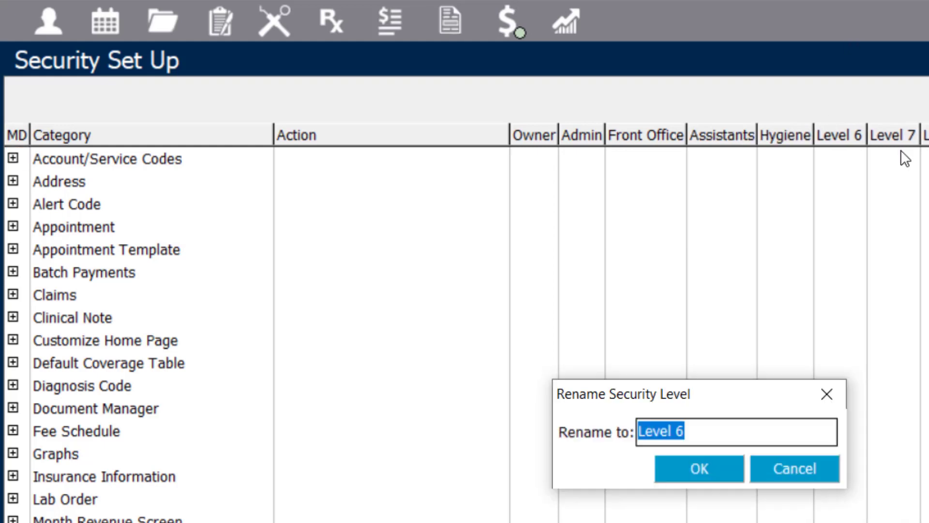
text(Temp)
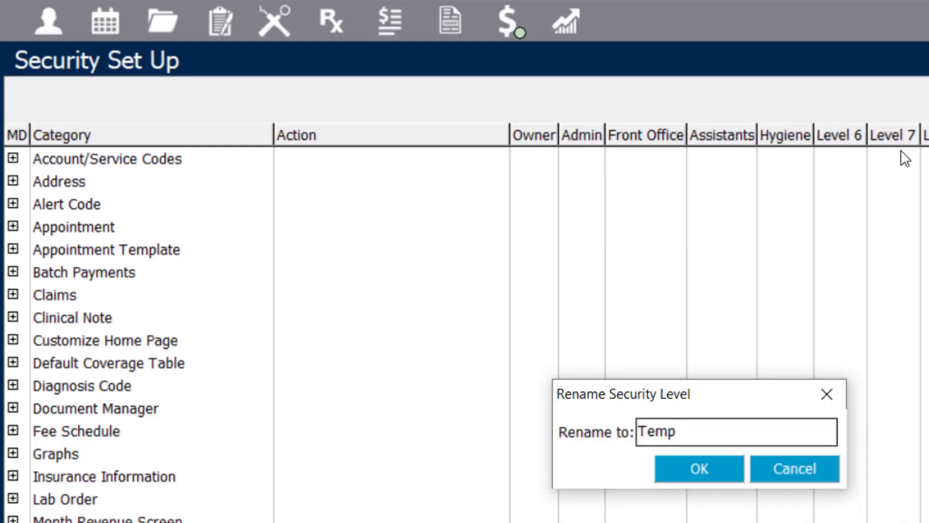
key(Return)
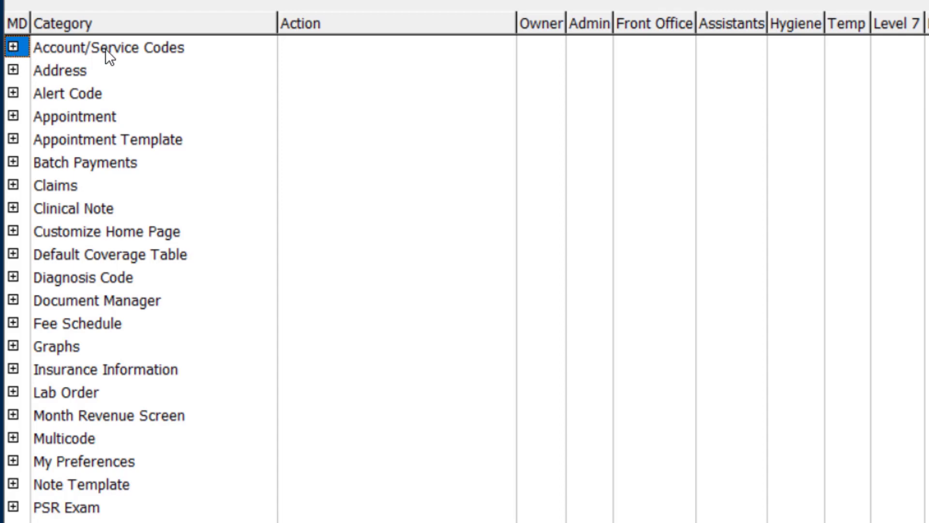
Grant the Front Office level the New permission in the Account/Service Codes category.
click(13, 46)
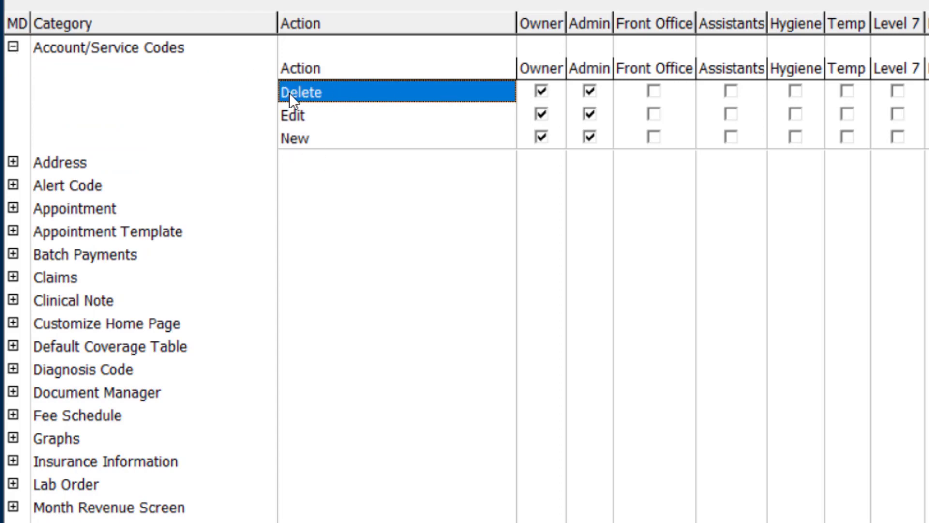
click(311, 118)
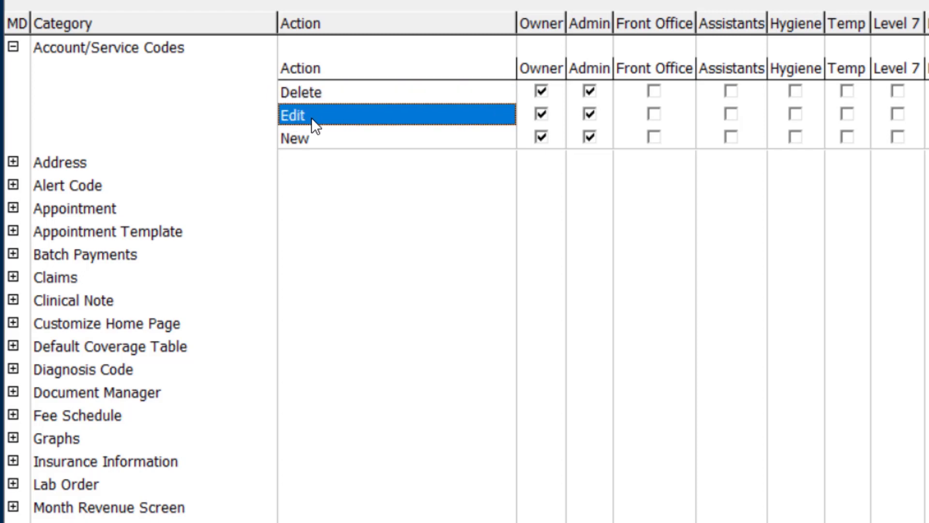
click(327, 141)
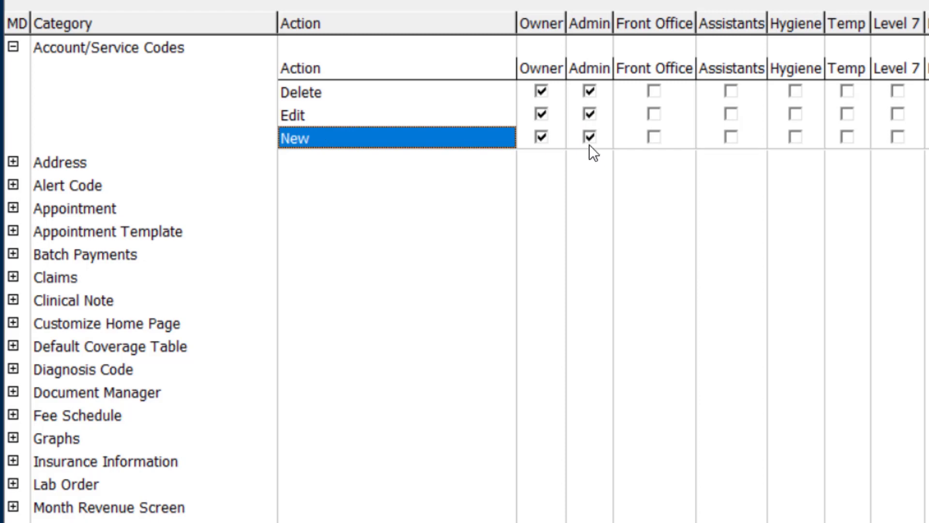
click(654, 138)
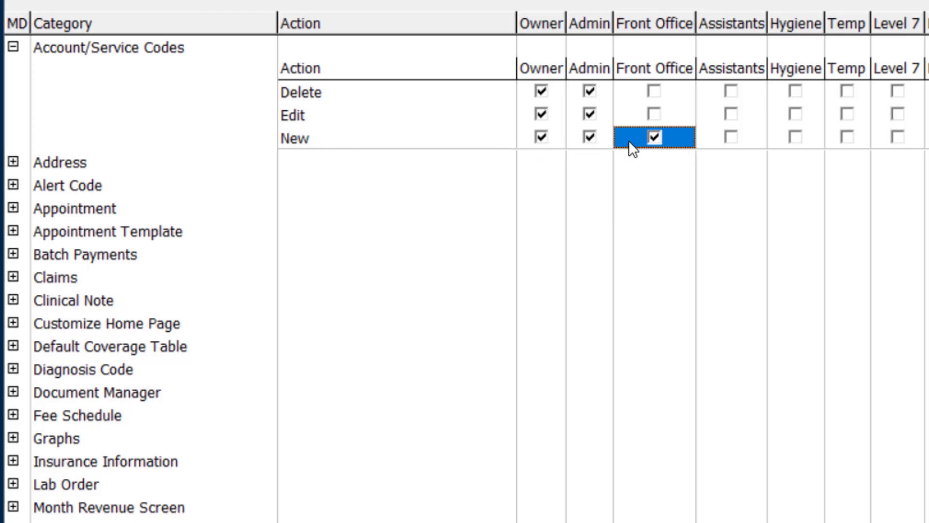
Review the action permissions of each level in the Address and Alert Code categories.
click(14, 161)
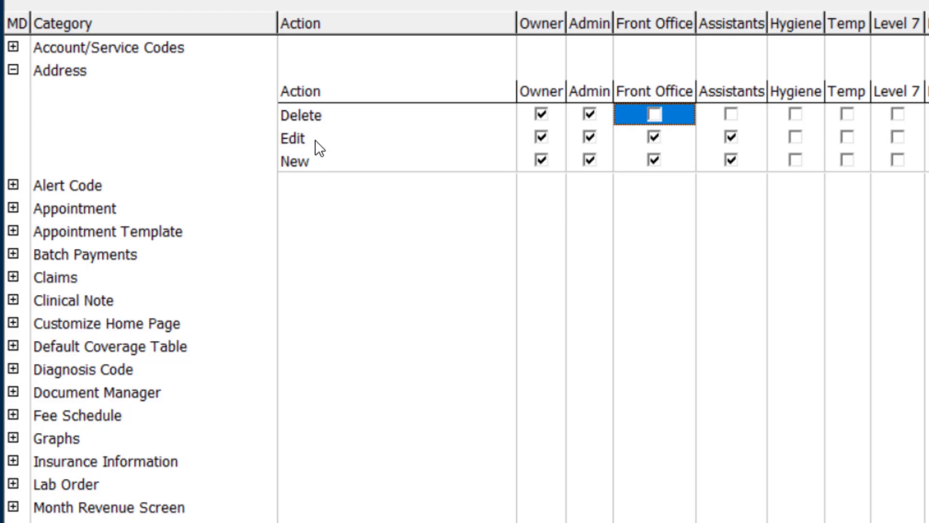
click(13, 69)
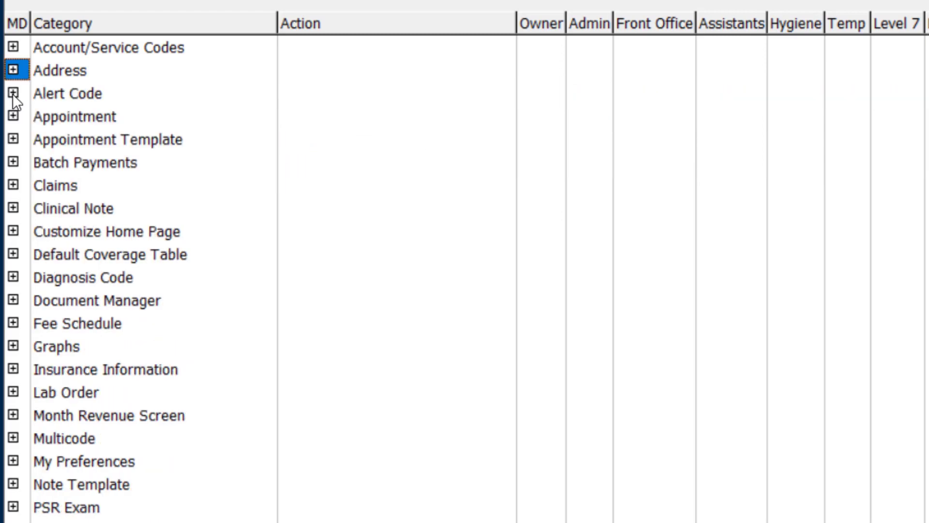
click(13, 92)
click(13, 92)
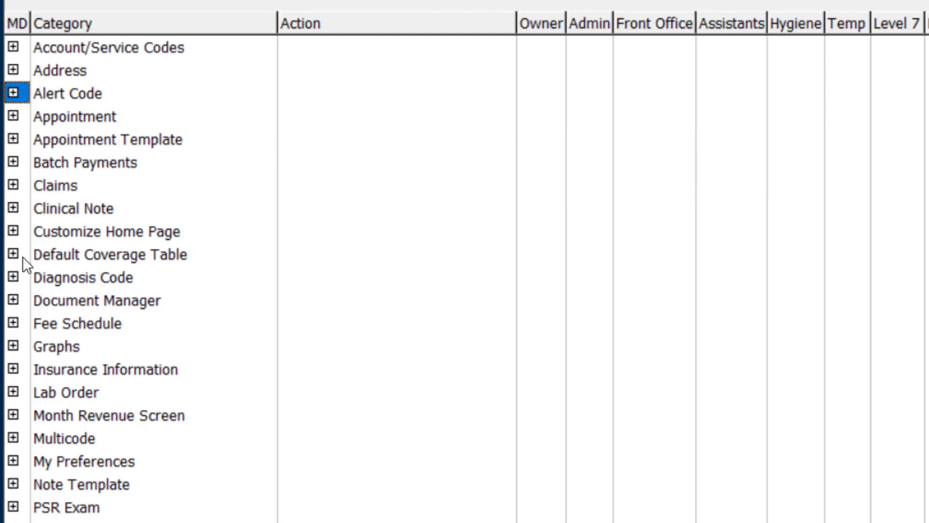
Remove the Delete permission from the Admin and Owner levels in the Report category.
scroll(31, 268, down, 6)
click(12, 323)
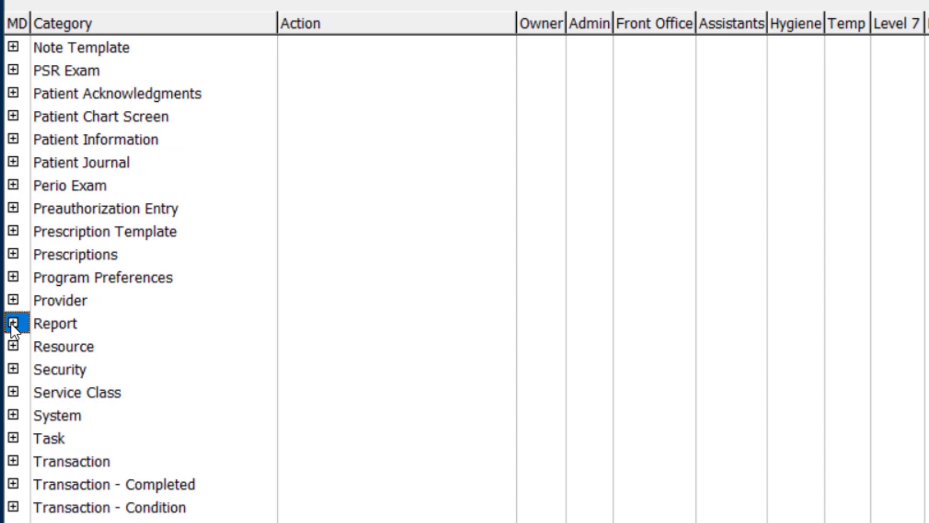
click(9, 322)
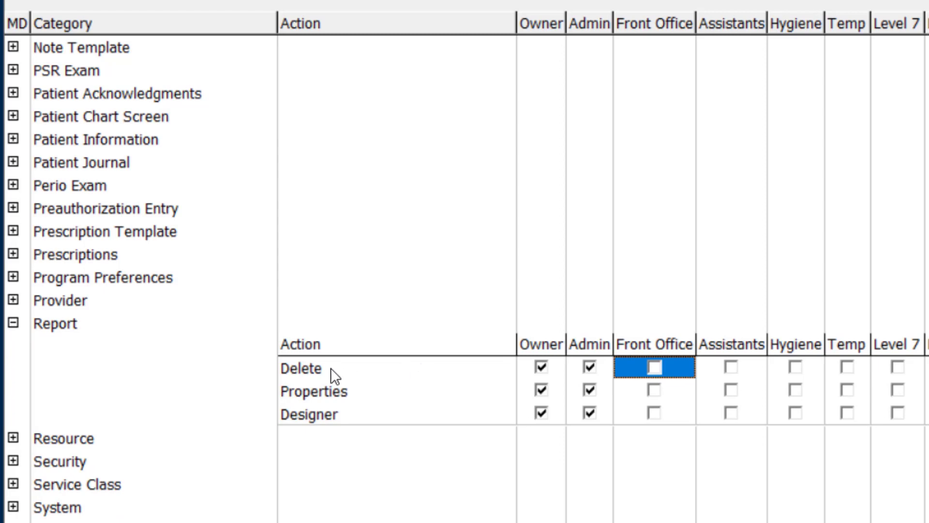
click(586, 368)
click(544, 368)
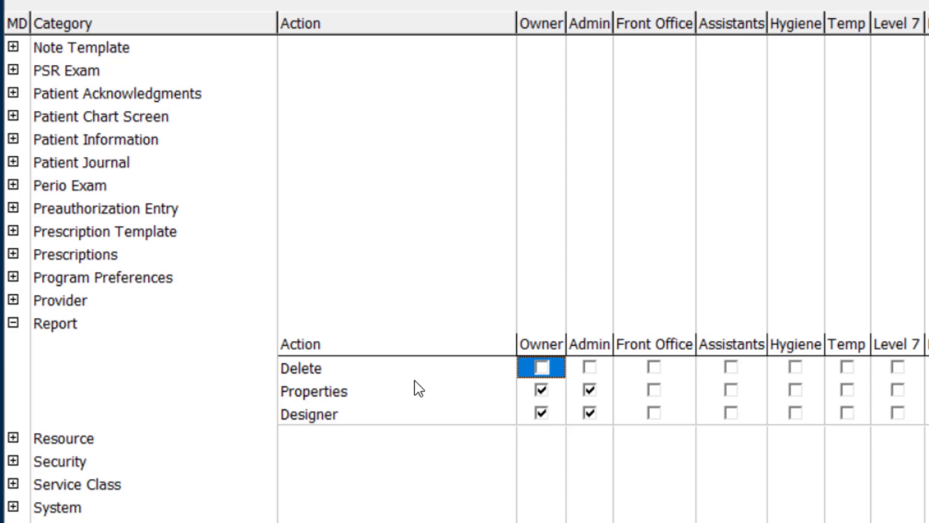
click(13, 323)
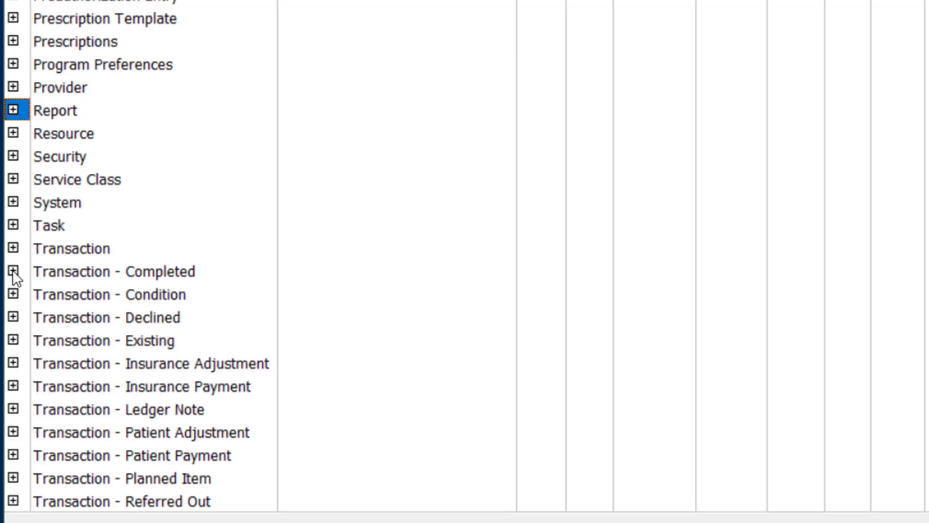
Allow Front Office, Assistants and Hygiene to use Edit Tooth and Edit Surface under Transaction - Completed, and save the security changes.
click(13, 271)
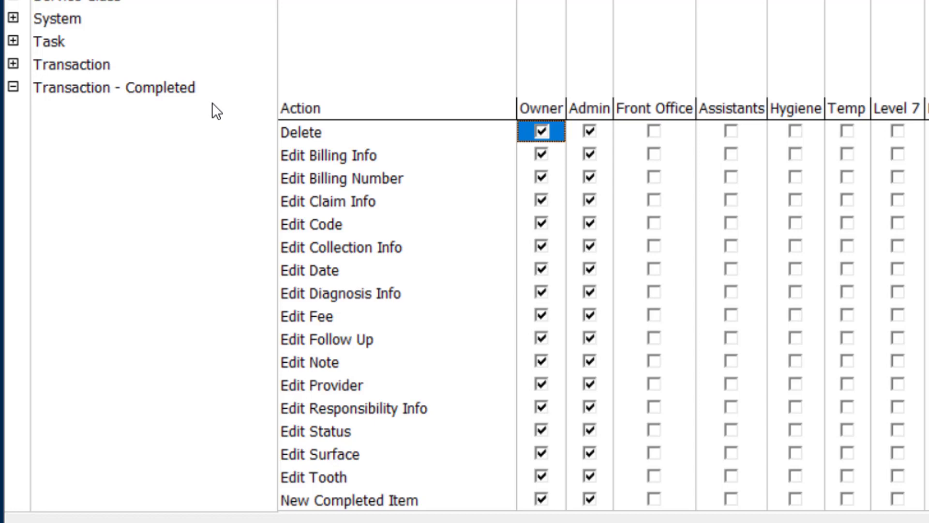
key(Down)
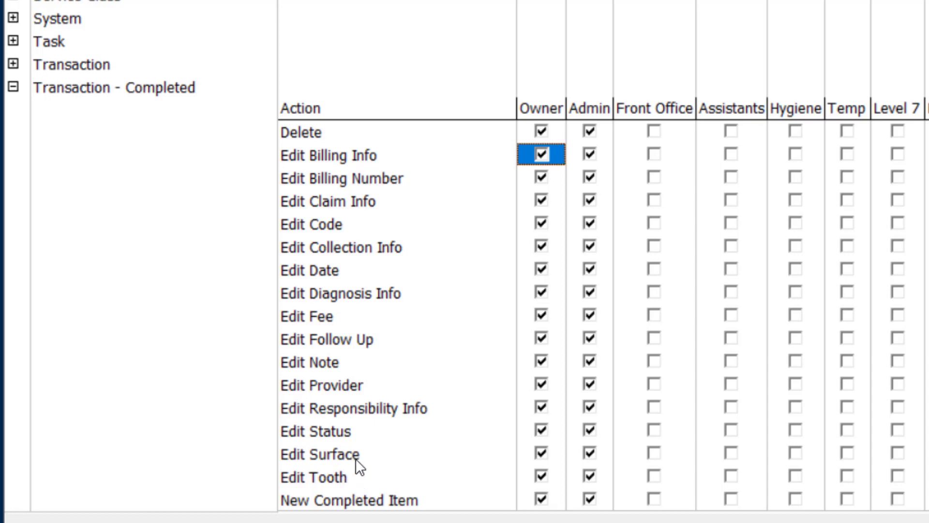
click(653, 477)
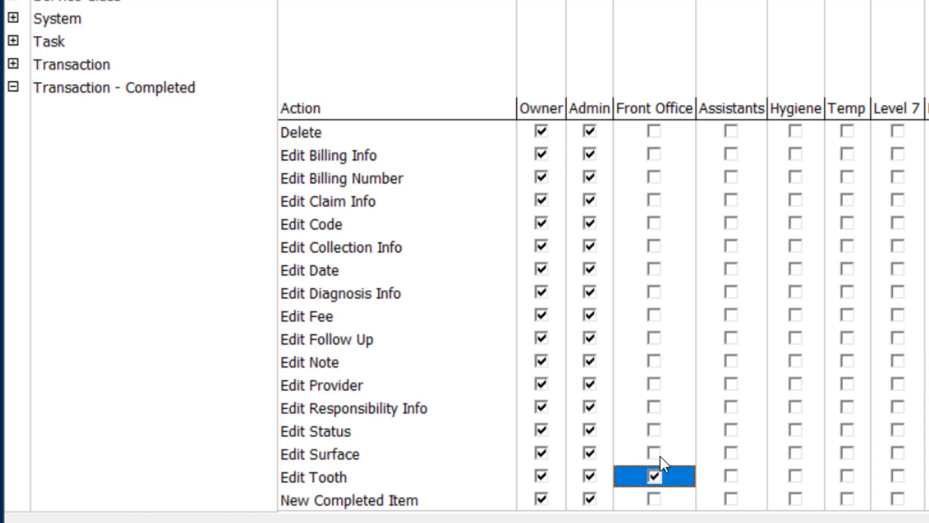
click(657, 455)
click(732, 477)
click(728, 456)
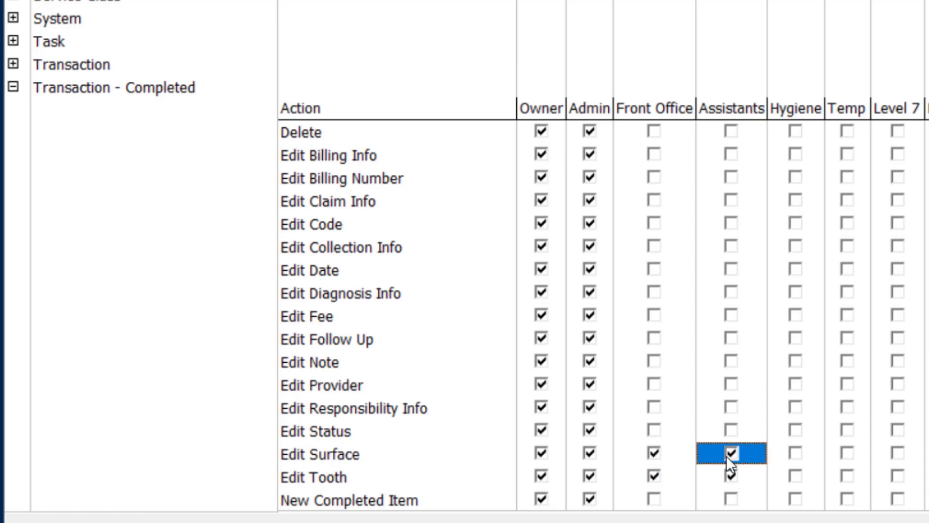
click(796, 477)
click(797, 453)
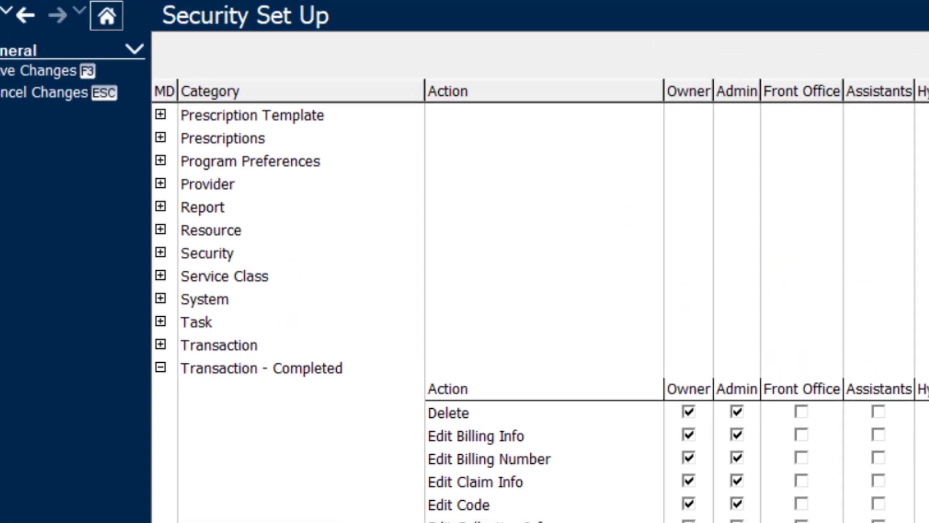
scroll(333, 317, up, 3)
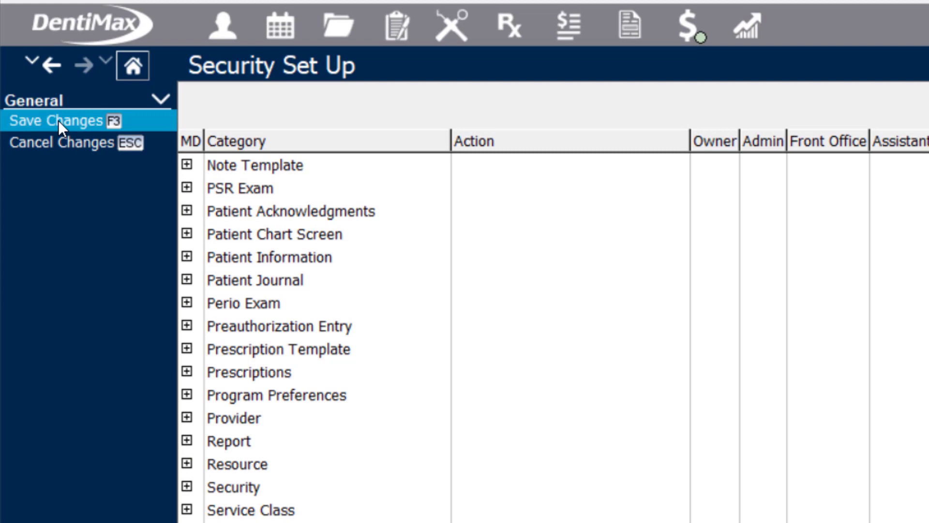
click(74, 120)
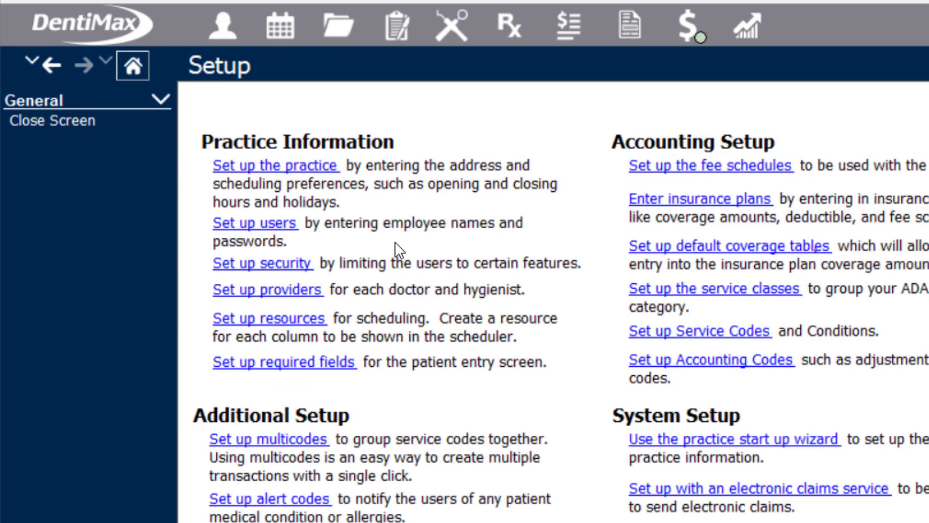